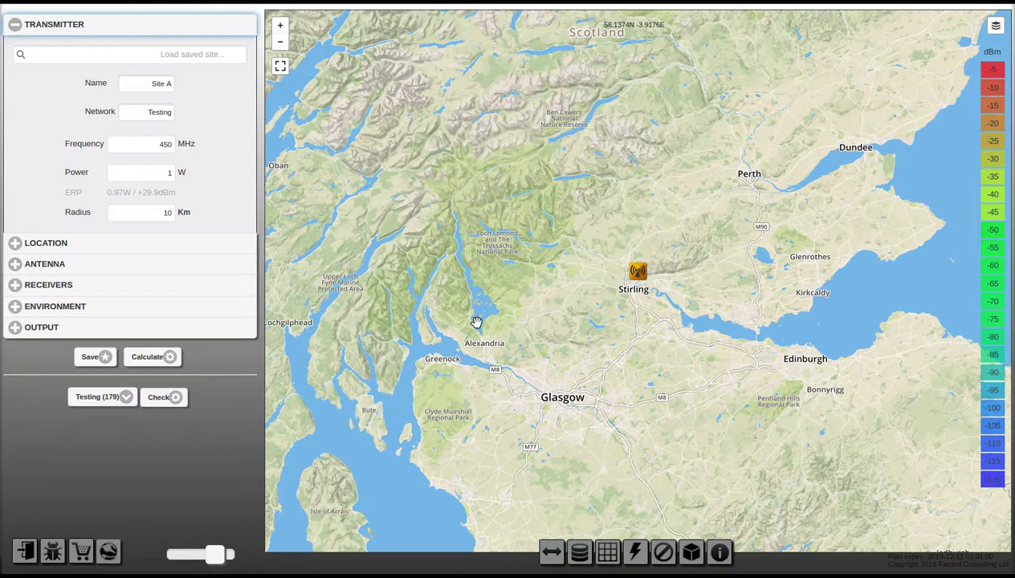
Zoom in four levels on Stirling and centre the map on transmitter Site A
click(280, 25)
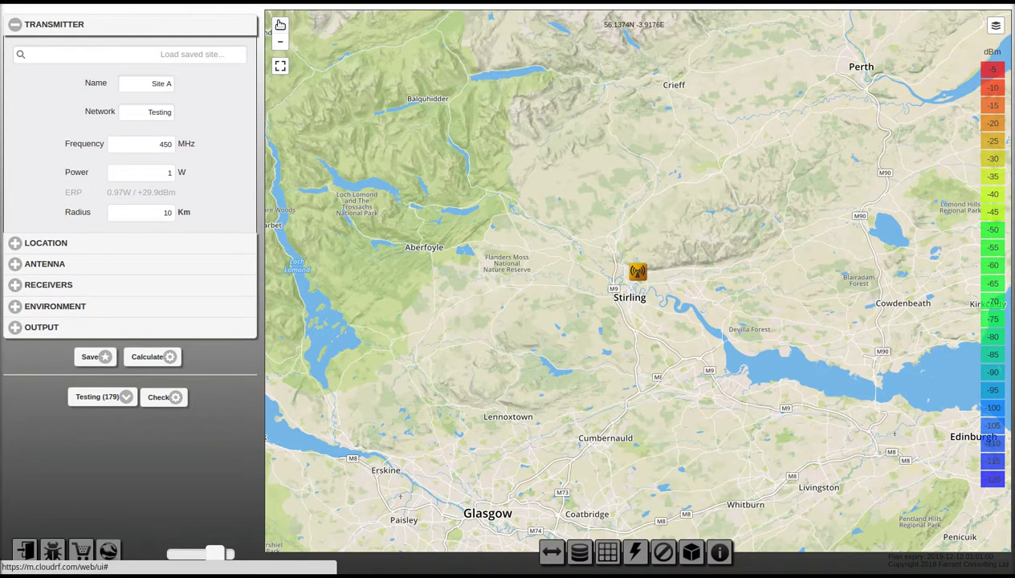
click(280, 25)
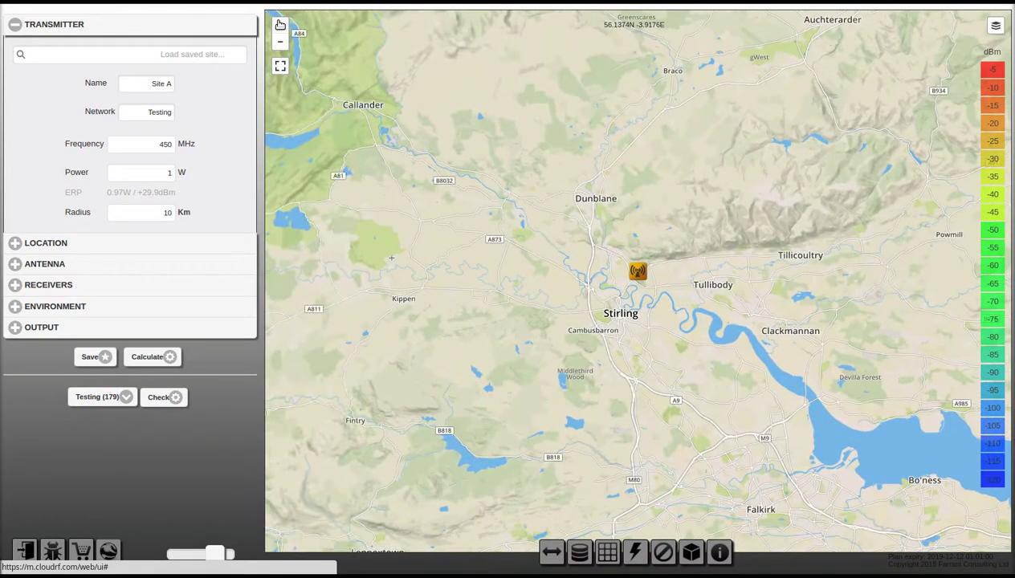
click(280, 25)
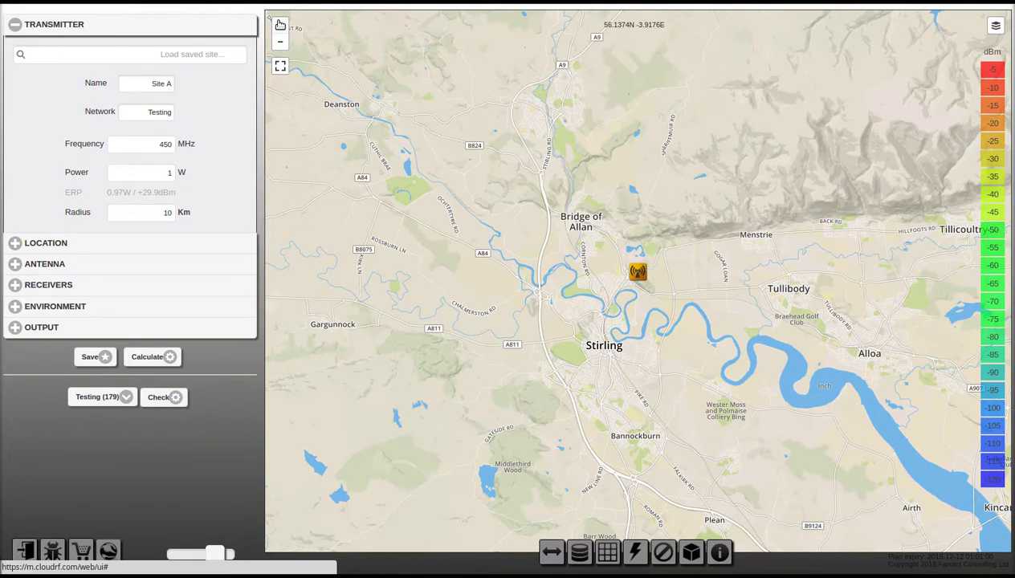
click(280, 25)
drag(430, 197, 370, 172)
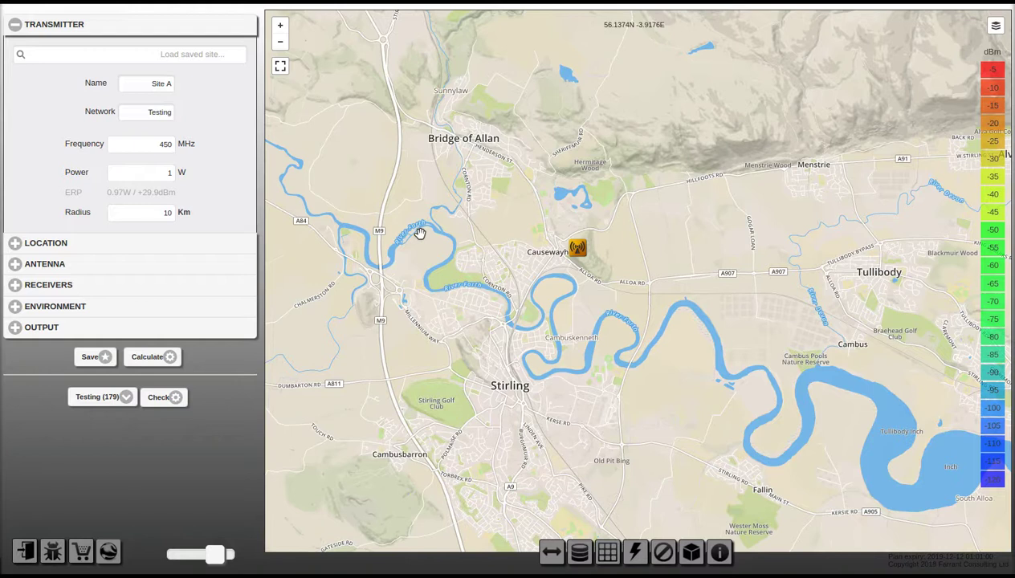
click(102, 289)
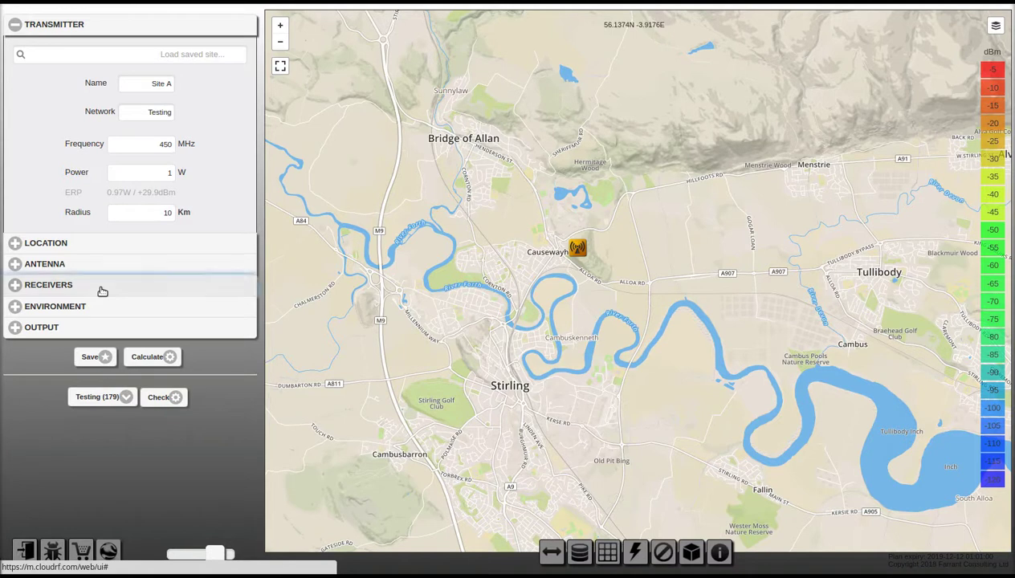
Set the output colour schema to Real Time Propagation™ and calculate Site A's coverage
click(101, 295)
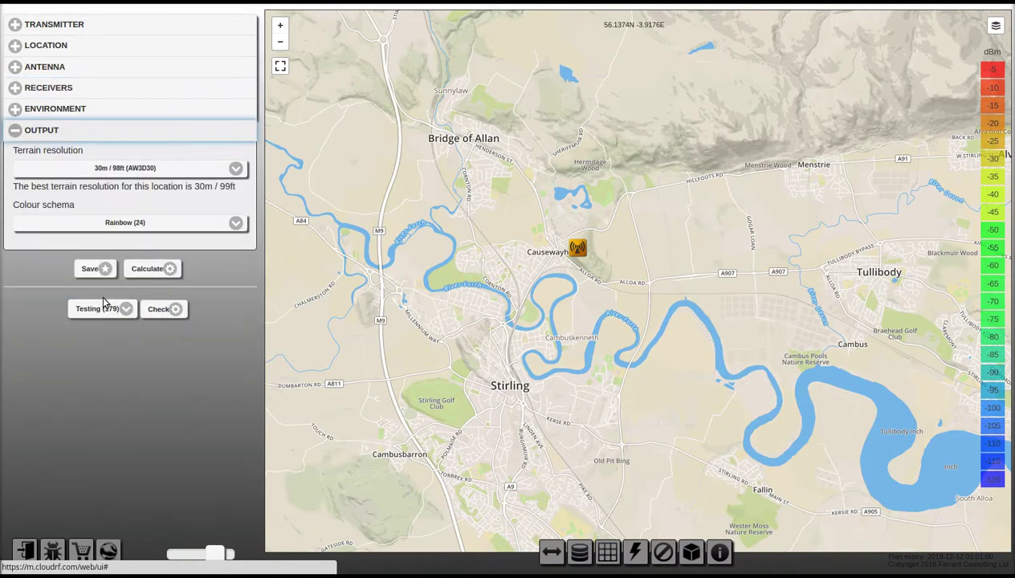
click(159, 223)
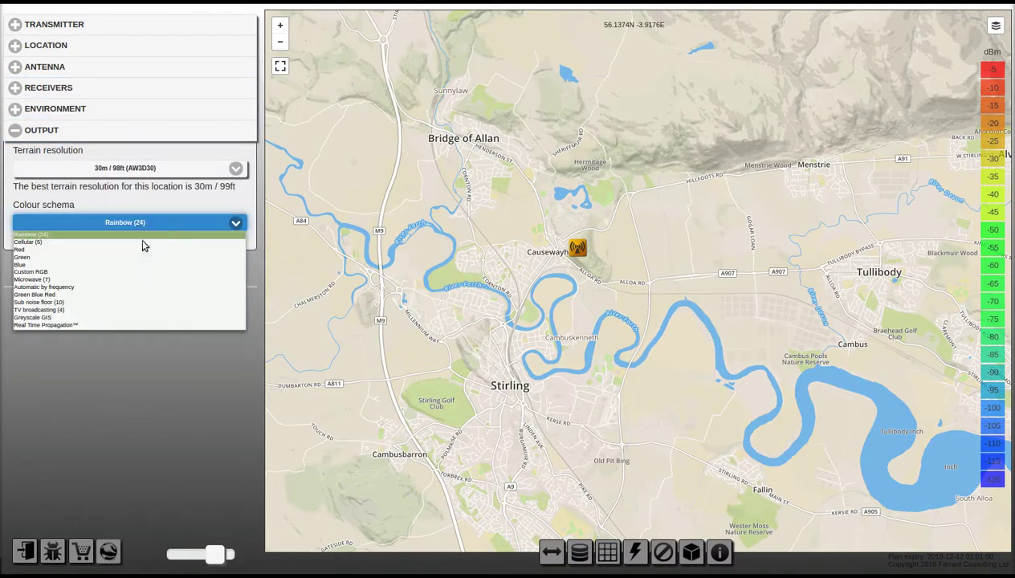
click(73, 324)
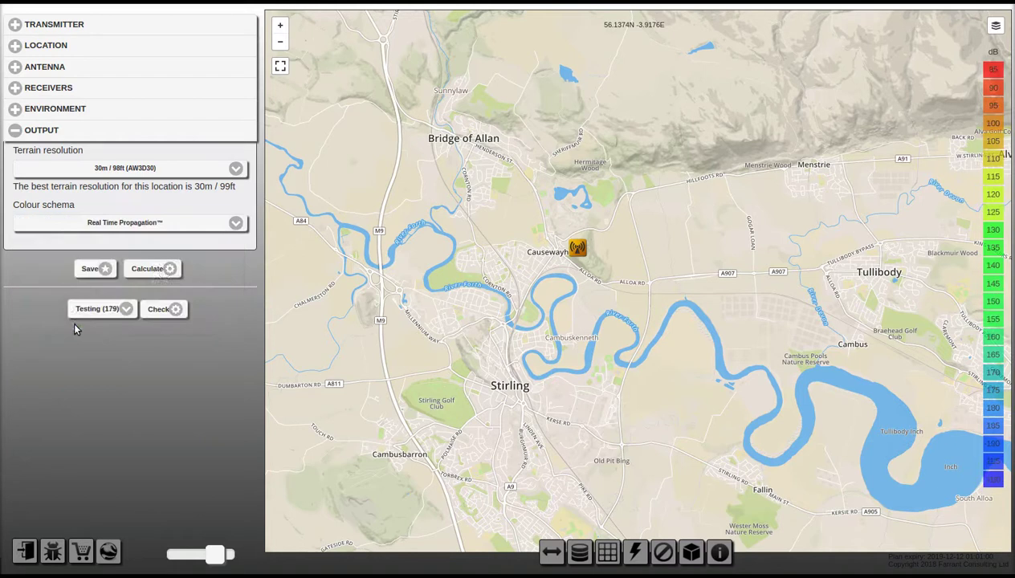
click(168, 269)
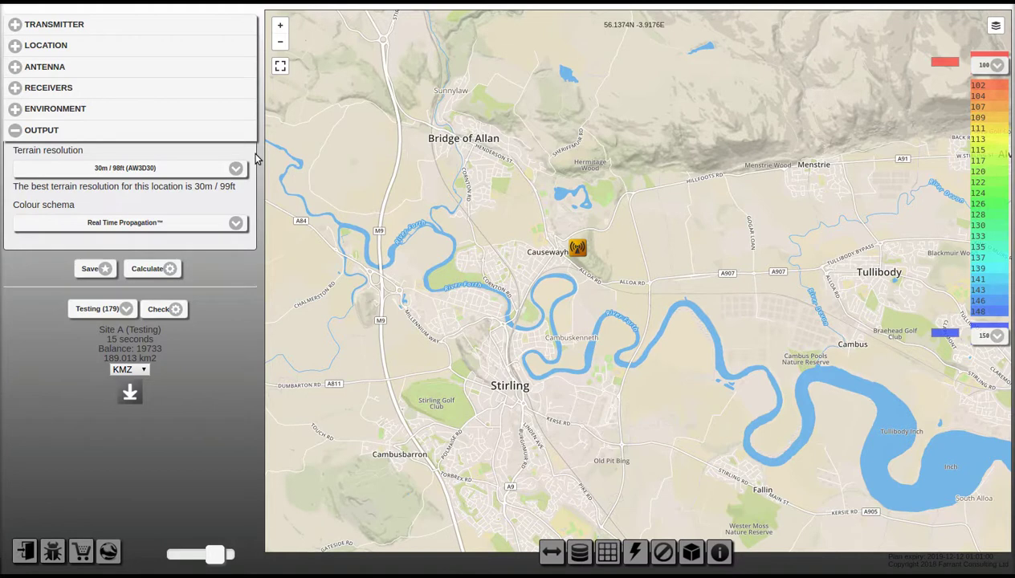
click(110, 90)
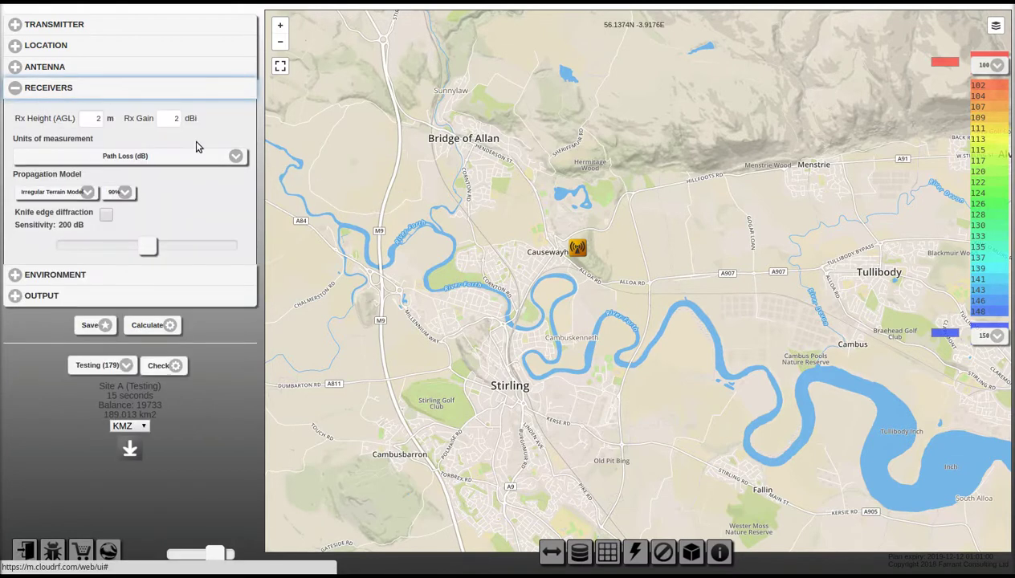
Change the receiver units of measurement from path loss to Received Power (dBm)
click(194, 157)
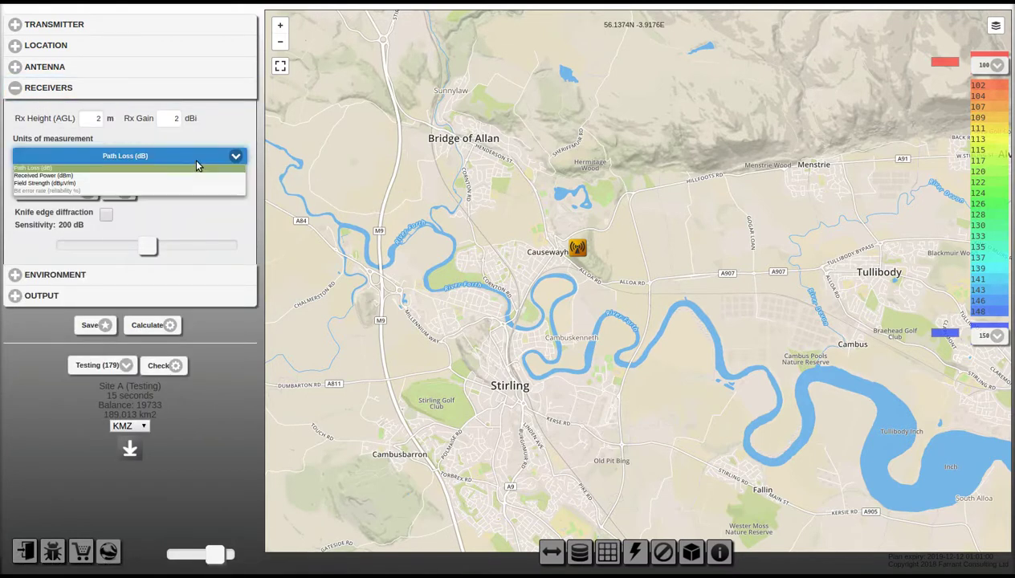
click(77, 175)
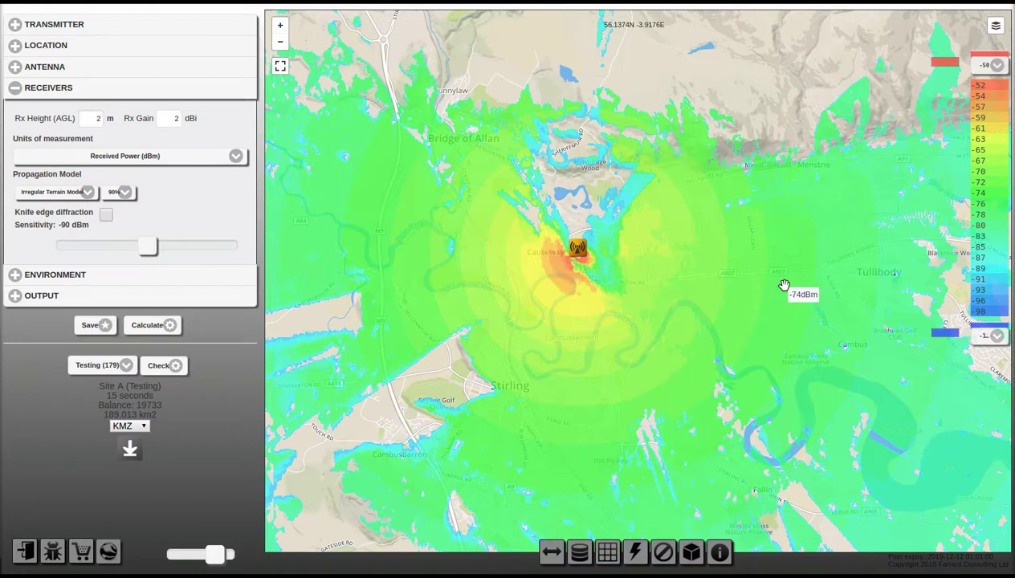
Pan toward Tullibody and Alloa and set the legend's top value to -46 dBm
drag(782, 287, 564, 304)
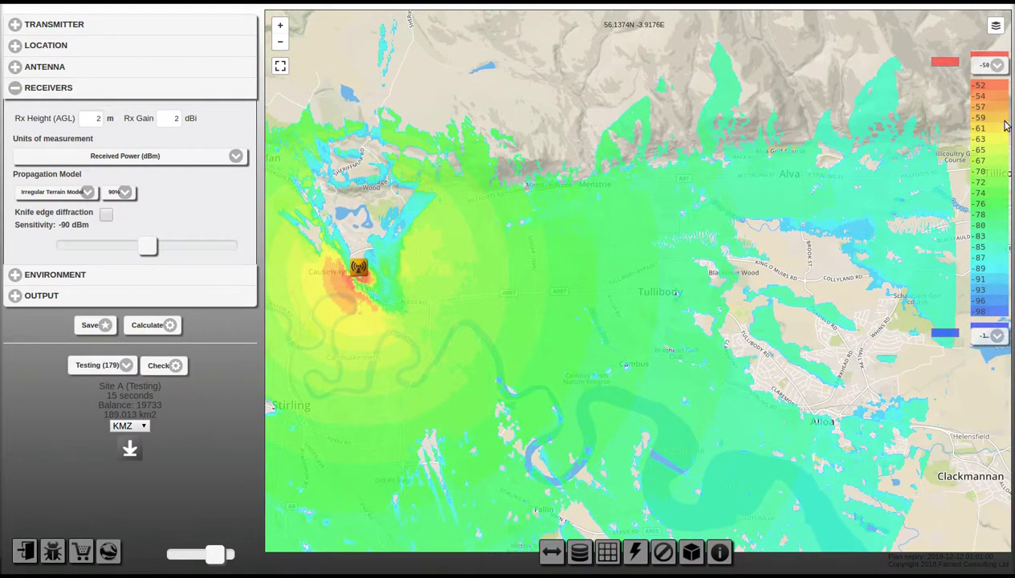
click(1000, 67)
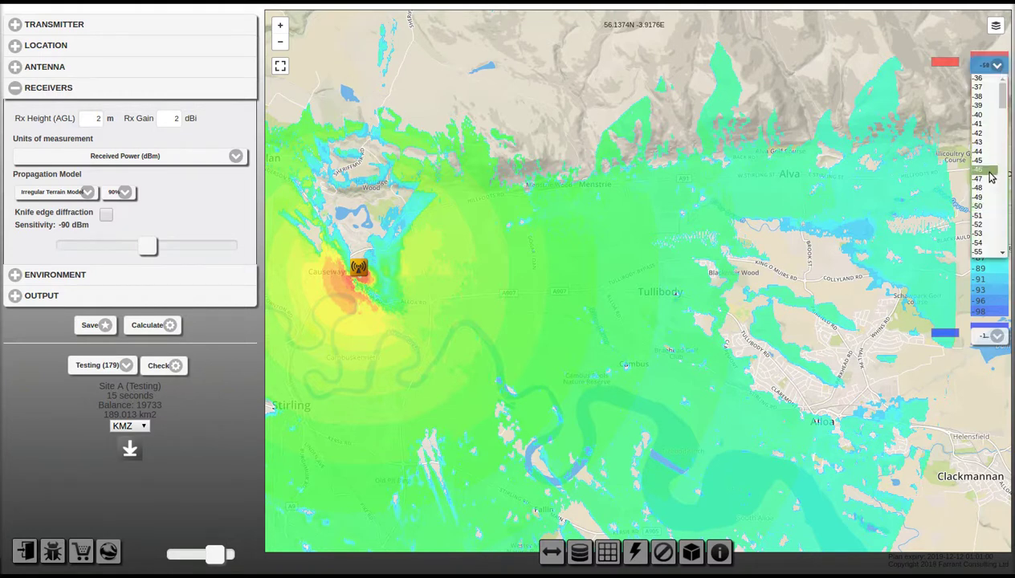
click(991, 171)
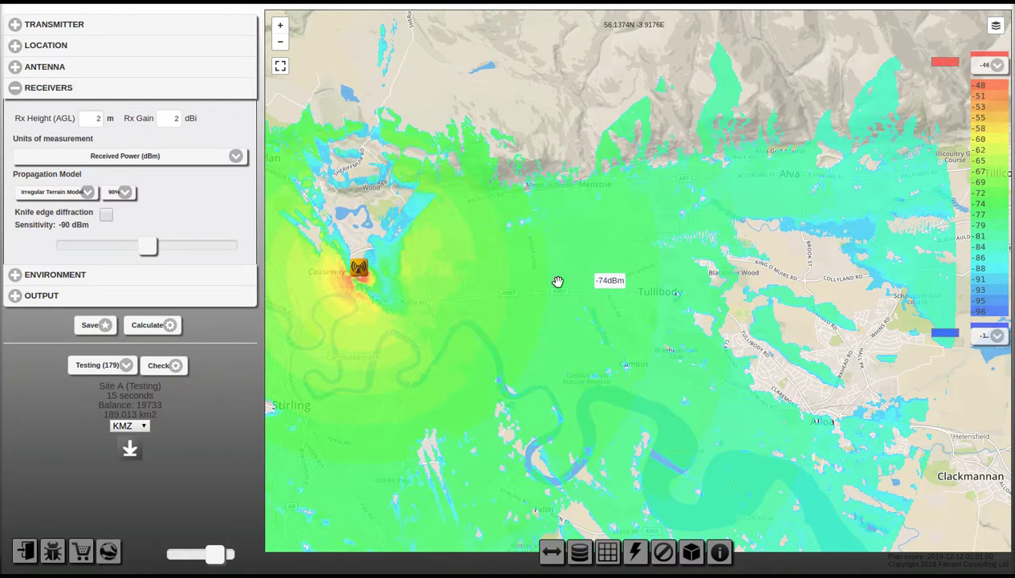
click(944, 63)
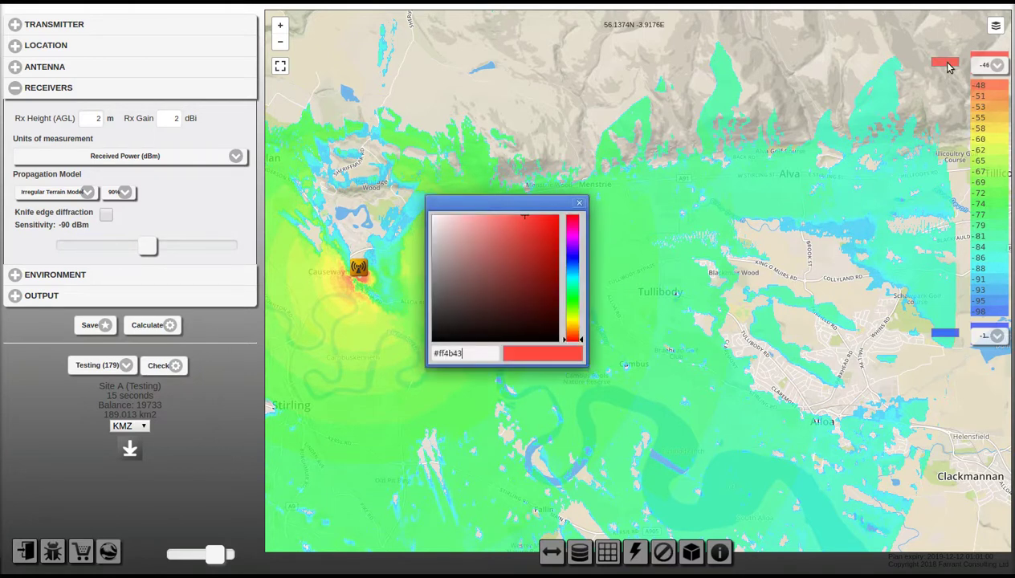
click(574, 204)
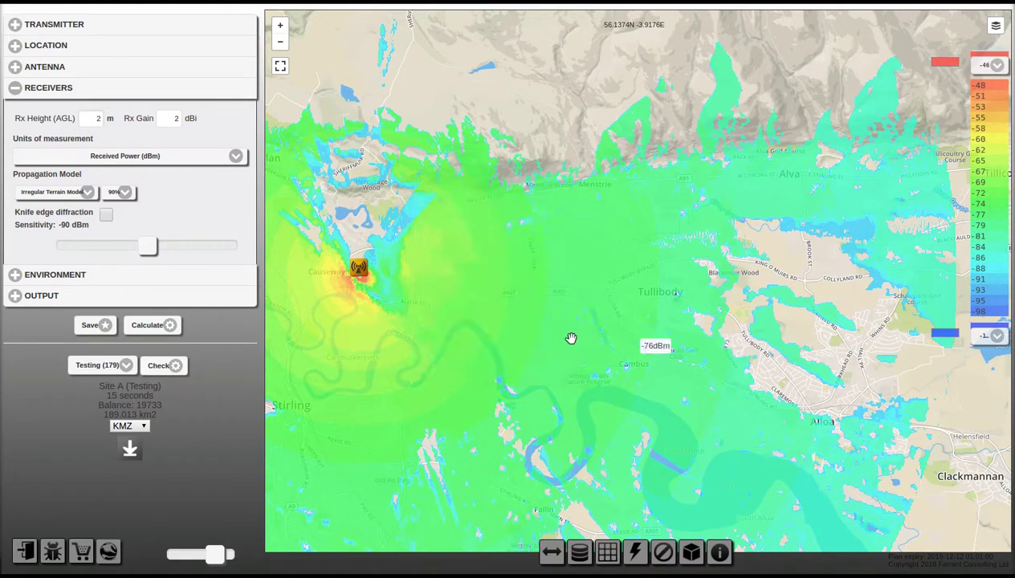
drag(571, 337, 624, 298)
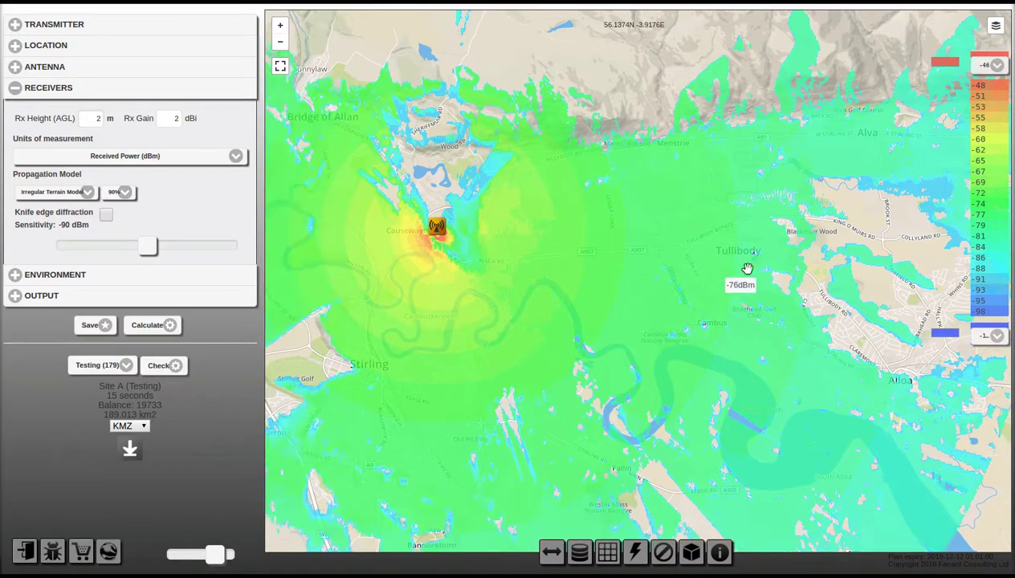
drag(738, 265, 531, 266)
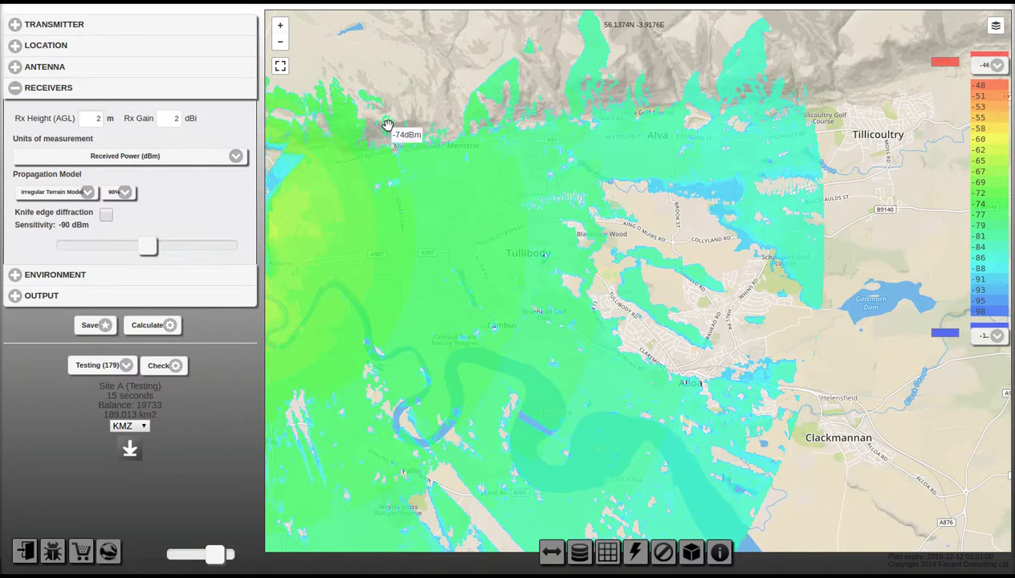
Zoom one level closer over Tullibody, Sauchie and Alloa, then expand the transmitter section
click(282, 29)
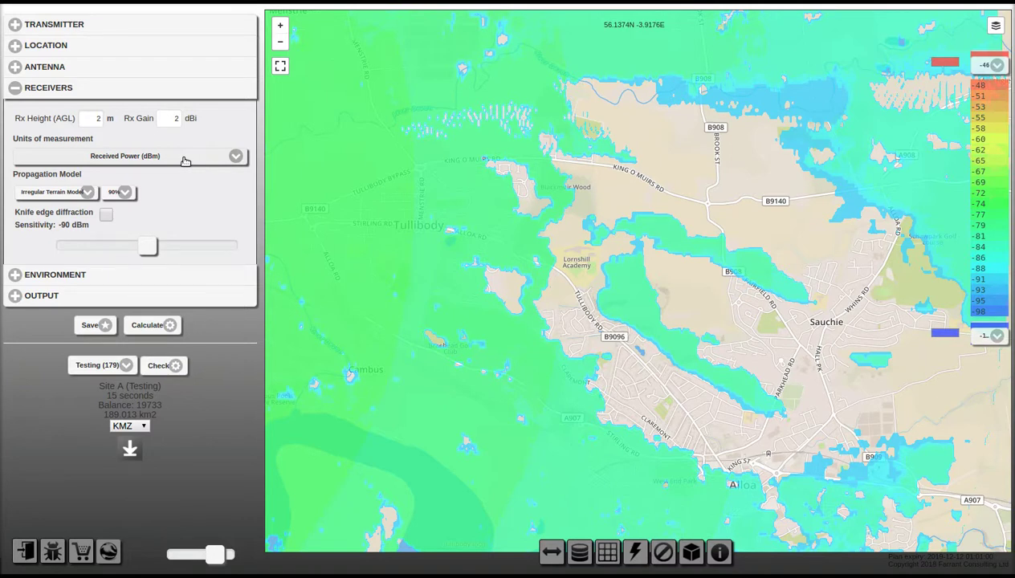
click(117, 25)
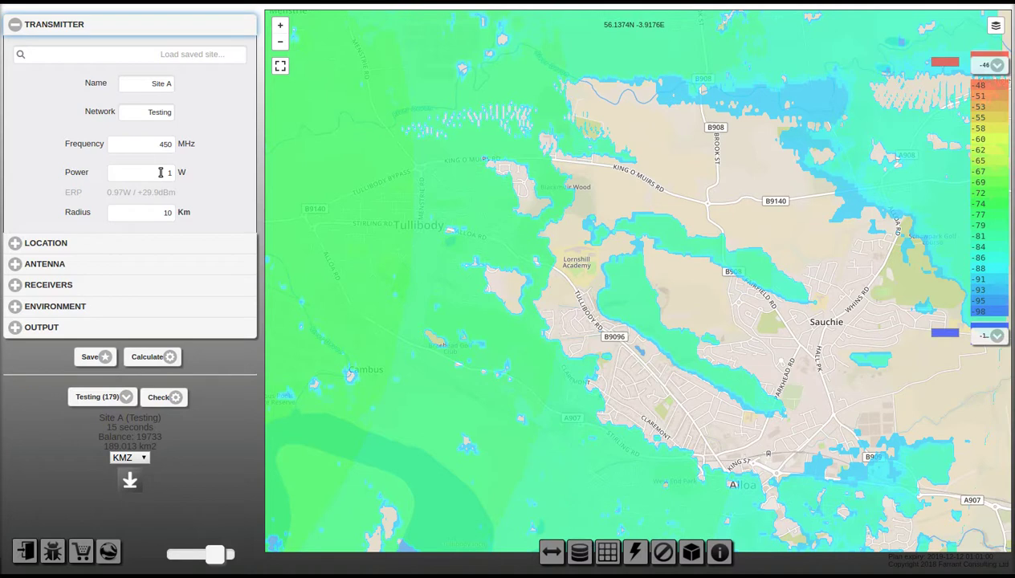
Change Site A's transmitter power from 1 W to 10 W and recalculate coverage
drag(161, 172, 183, 176)
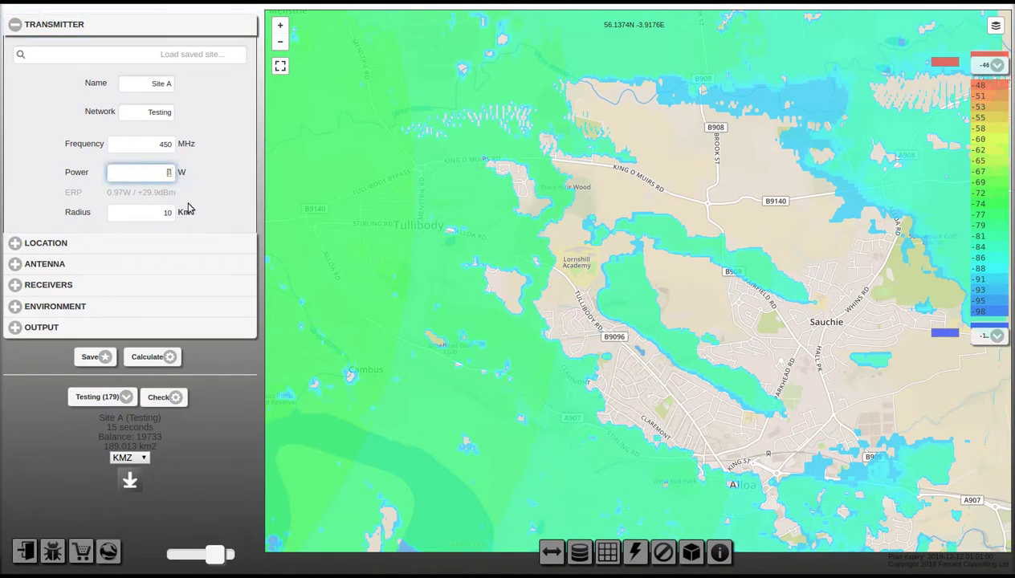
text(10)
click(217, 178)
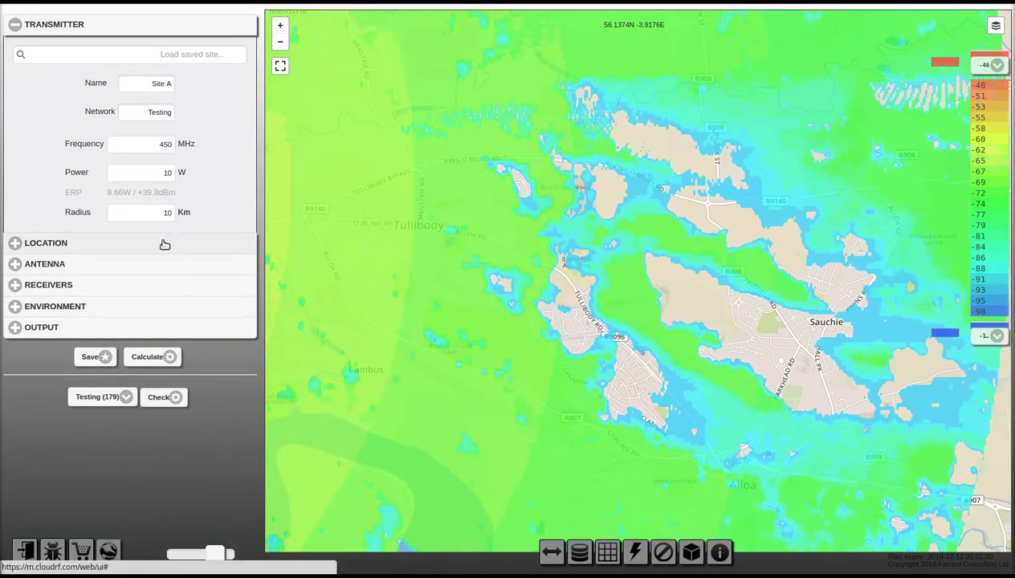
click(136, 264)
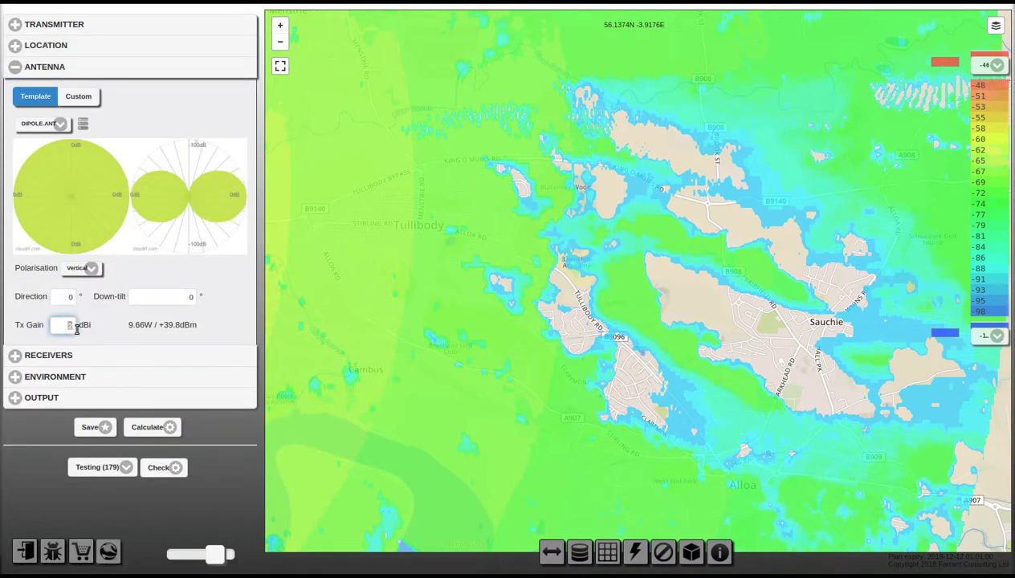
Enter a Tx gain of 9 dBi and recalculate the coverage
text(9)
key(Return)
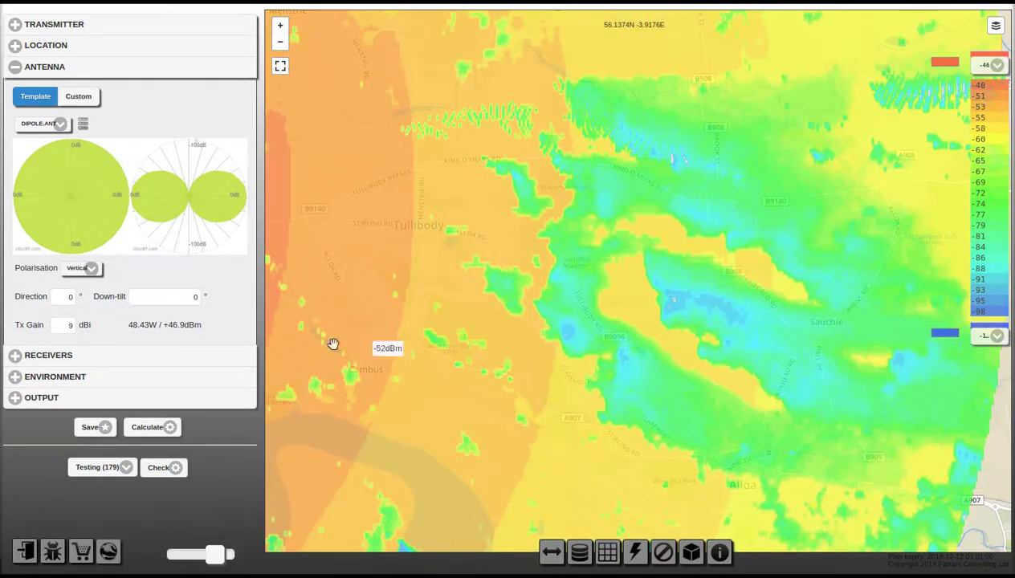
click(142, 355)
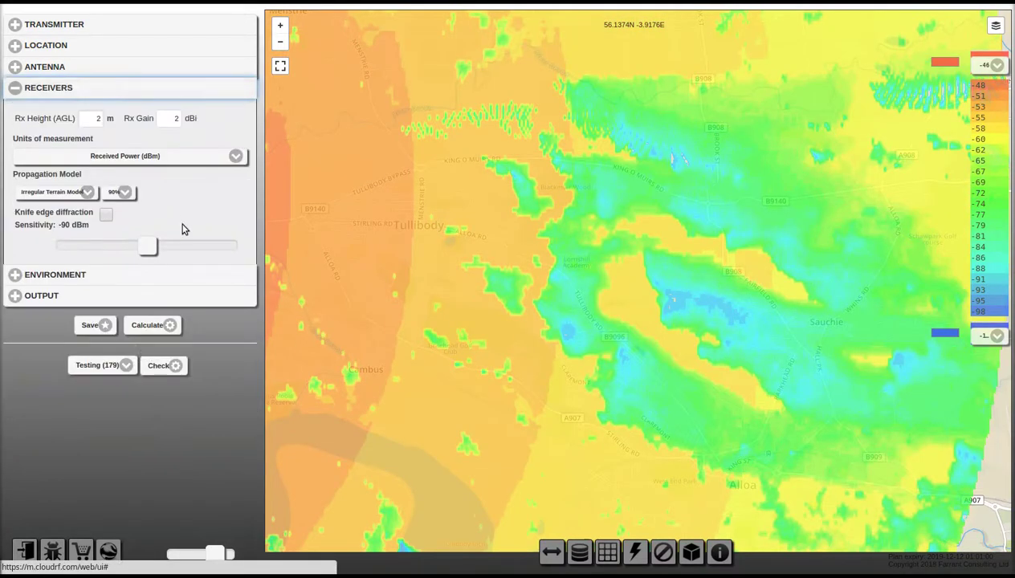
Enter an Rx gain of 5 dBi and drag receiver sensitivity down to -101 dBm
double_click(174, 119)
text(5)
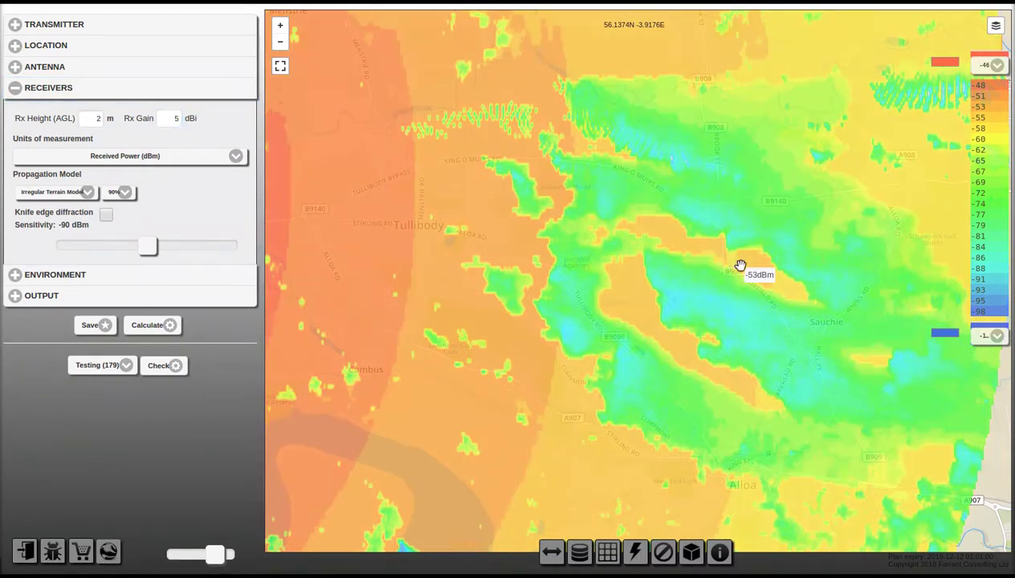
drag(153, 247, 167, 246)
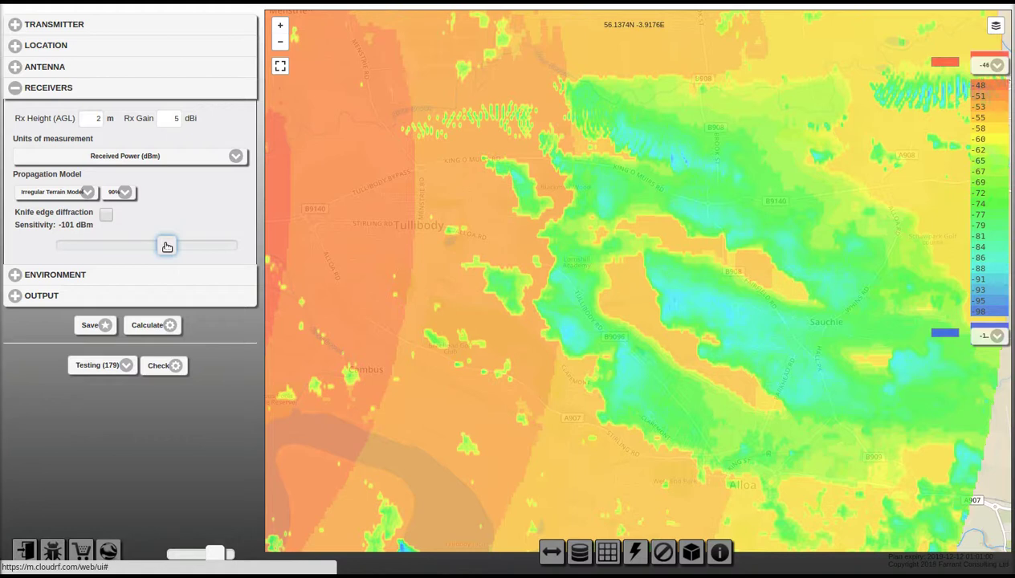
click(146, 27)
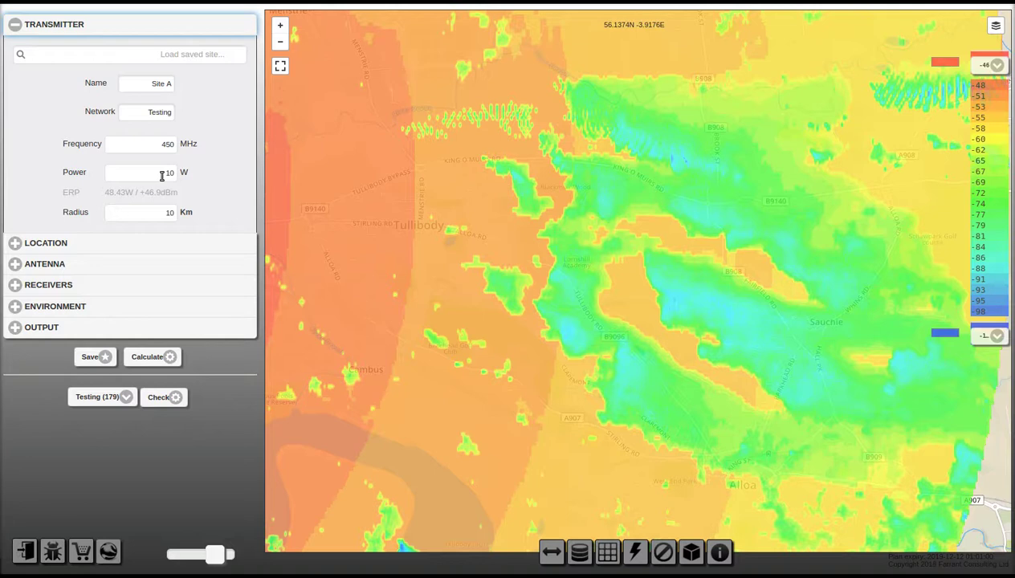
Make the strongest-signal legend colour pink (#ff43b5), then zoom out to view the coverage
click(941, 64)
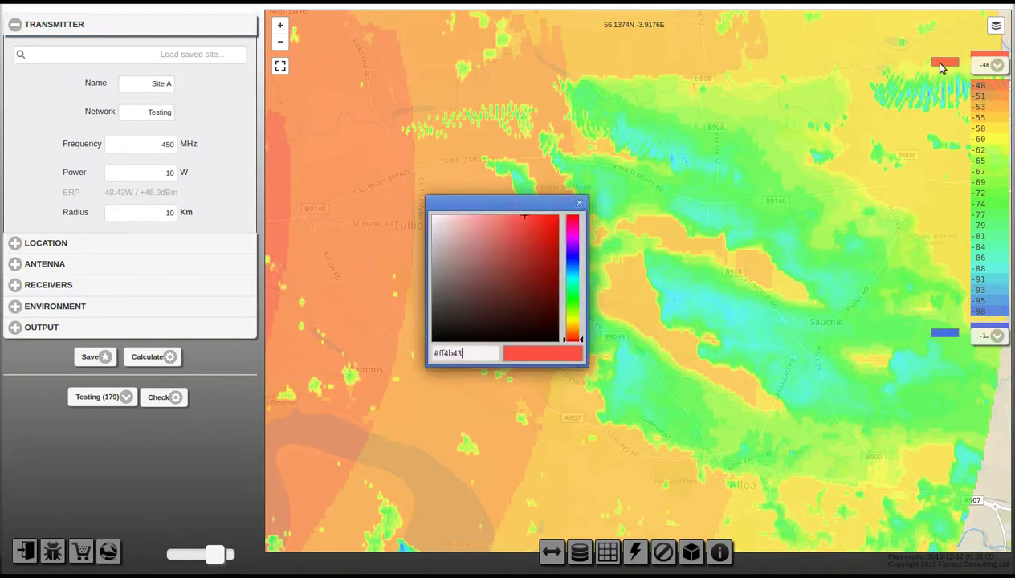
click(571, 227)
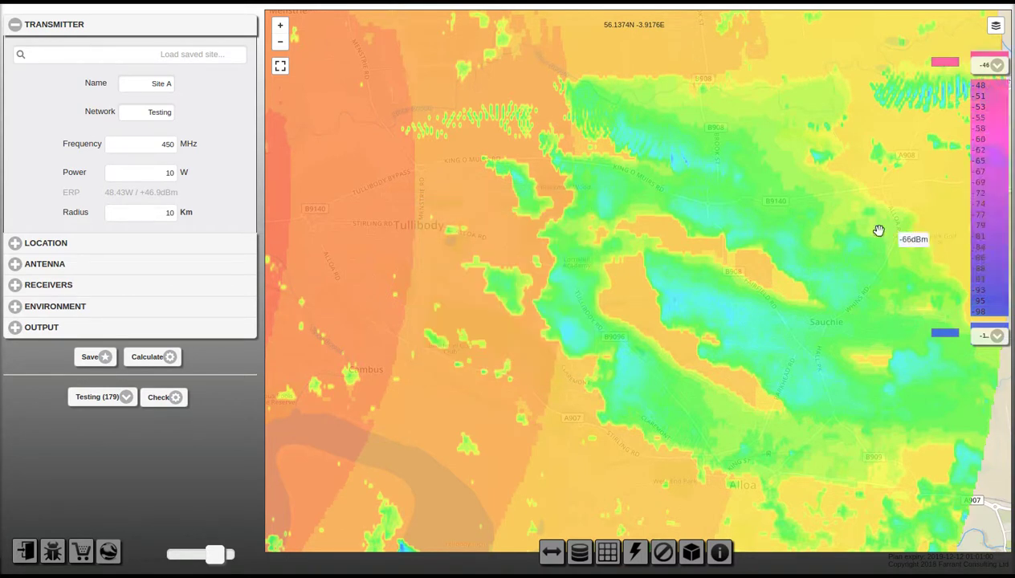
drag(860, 229, 850, 228)
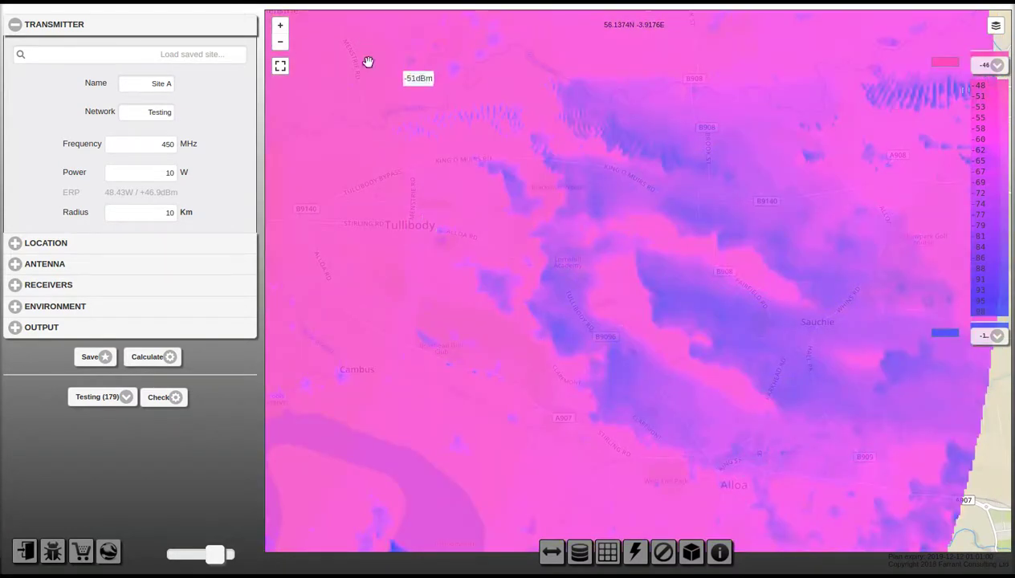
click(280, 42)
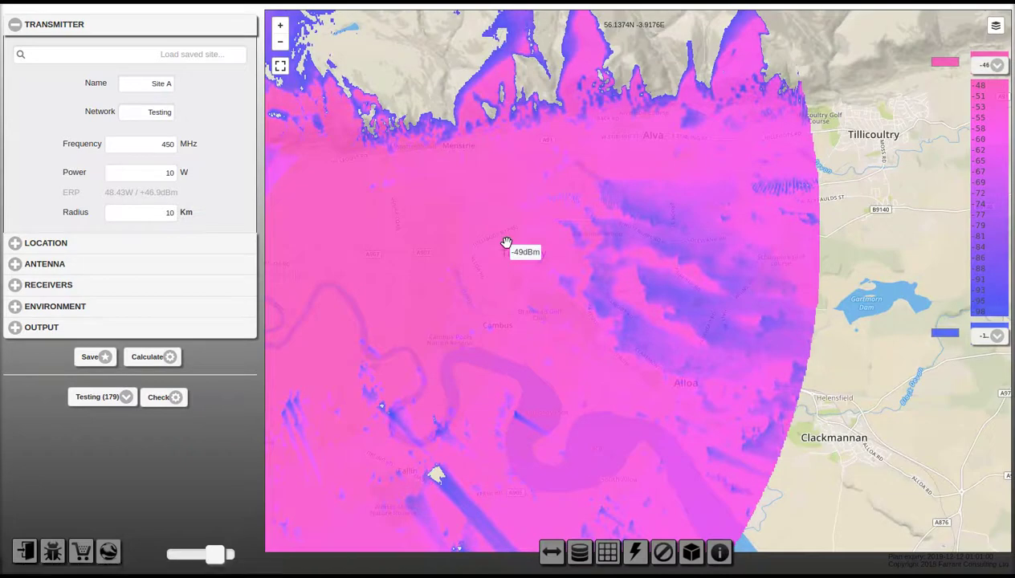
drag(505, 243, 614, 325)
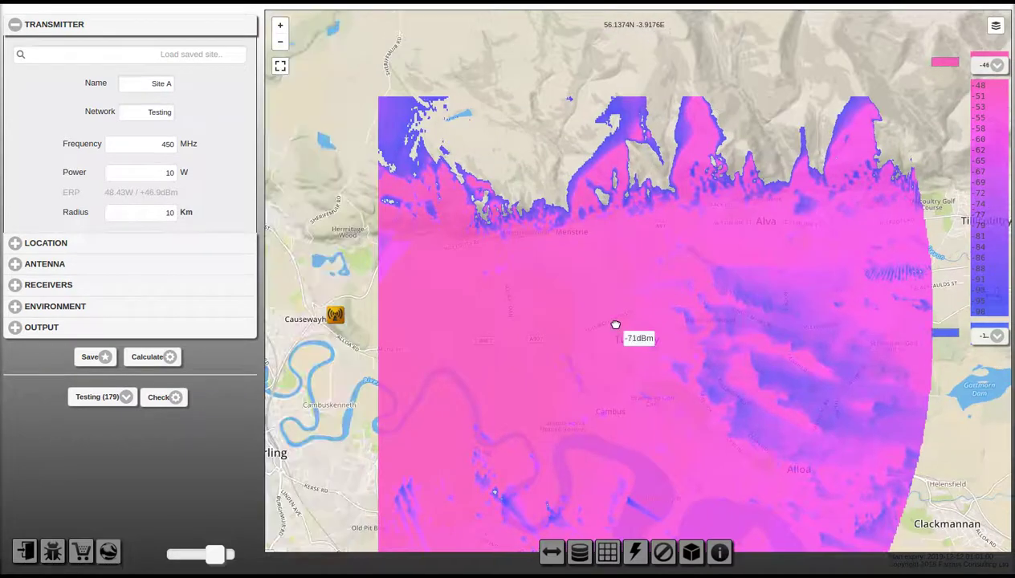